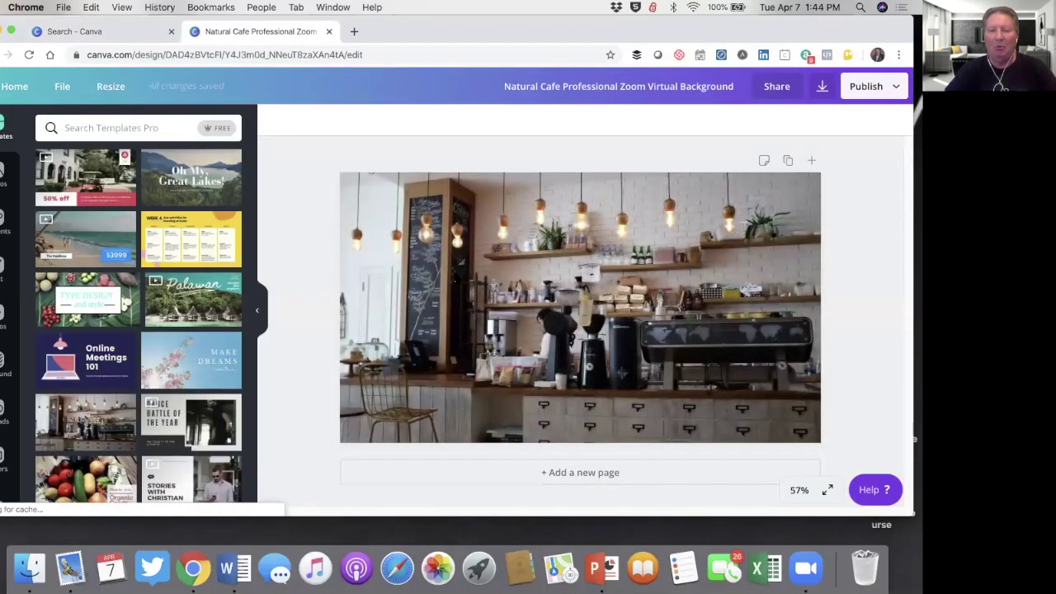
pyautogui.click(449, 259)
pyautogui.press('Delete')
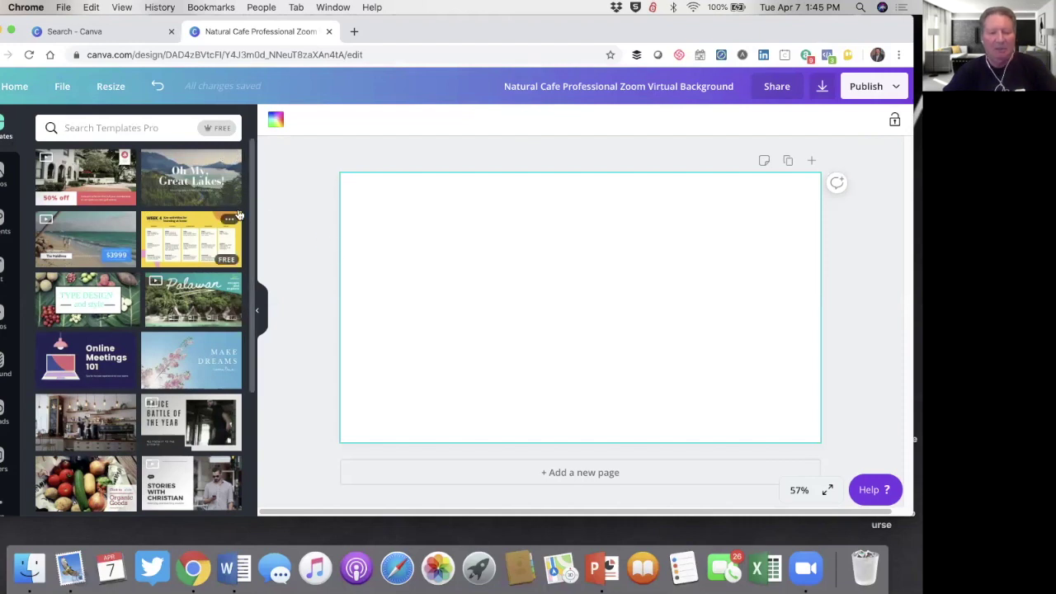
pyautogui.press('super+z')
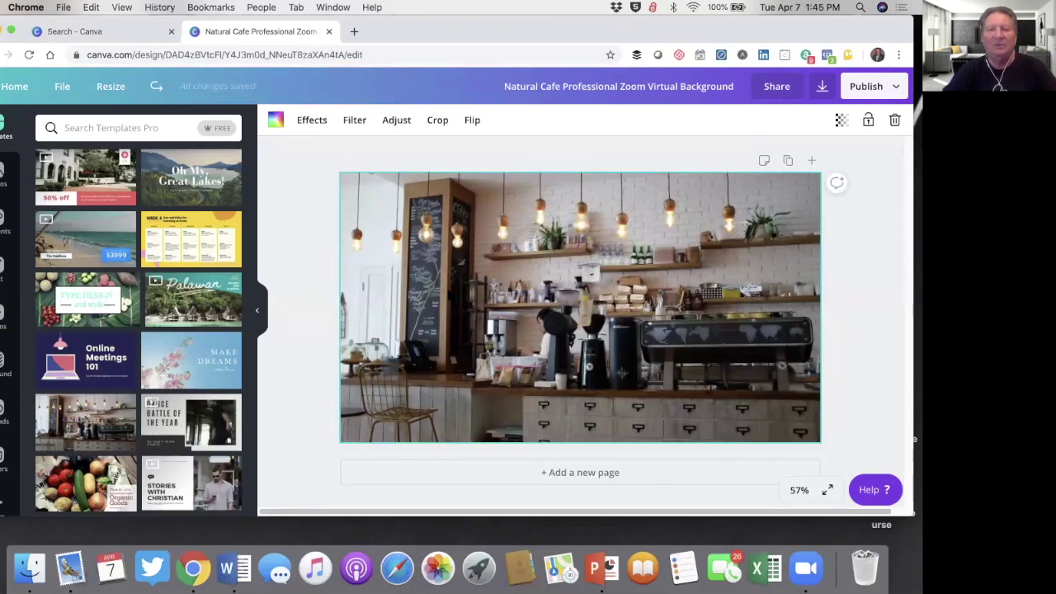
# - Adjust the cafe photo's blur to -18
pyautogui.click(355, 121)
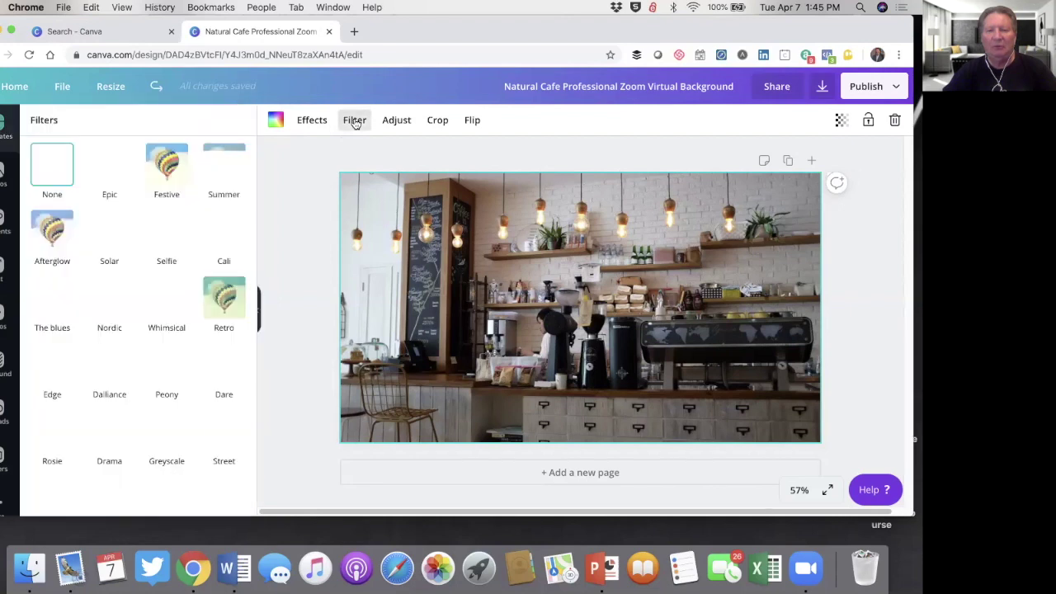
pyautogui.click(397, 121)
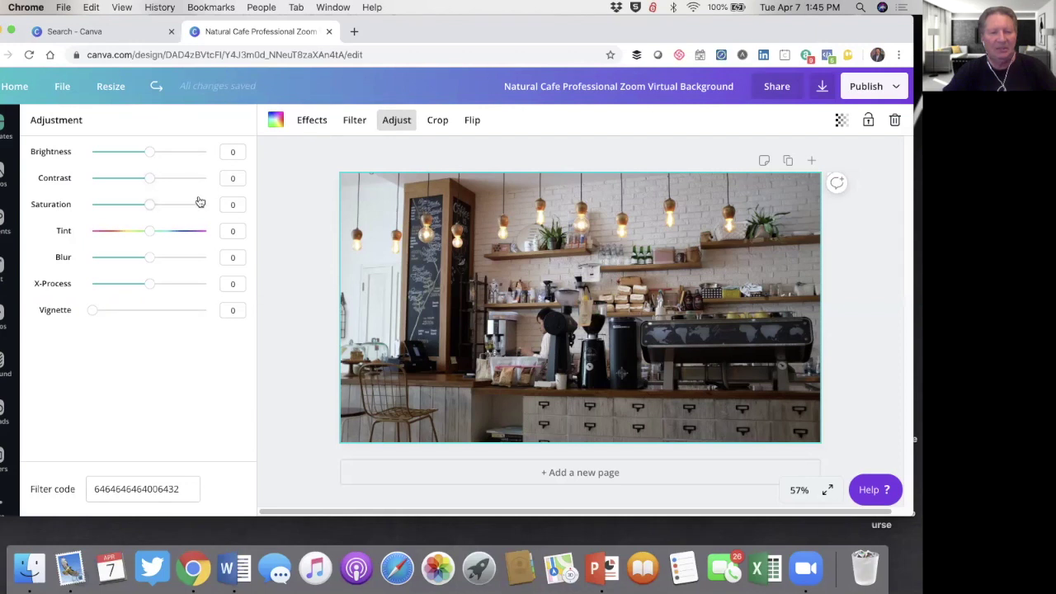
pyautogui.click(149, 257)
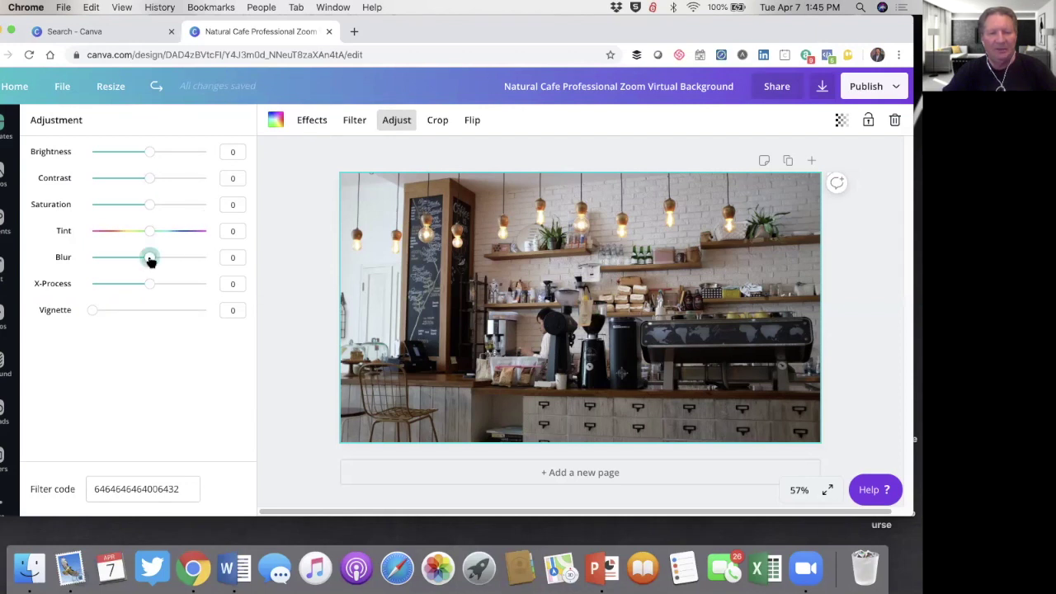
pyautogui.moveTo(144, 260); pyautogui.dragTo(139, 260)
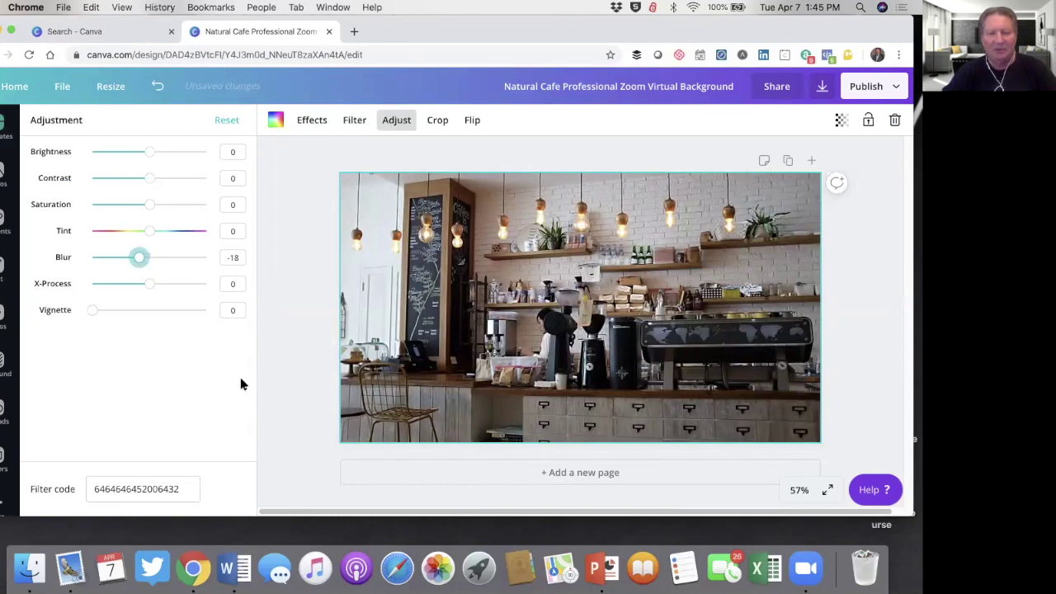
pyautogui.click(855, 284)
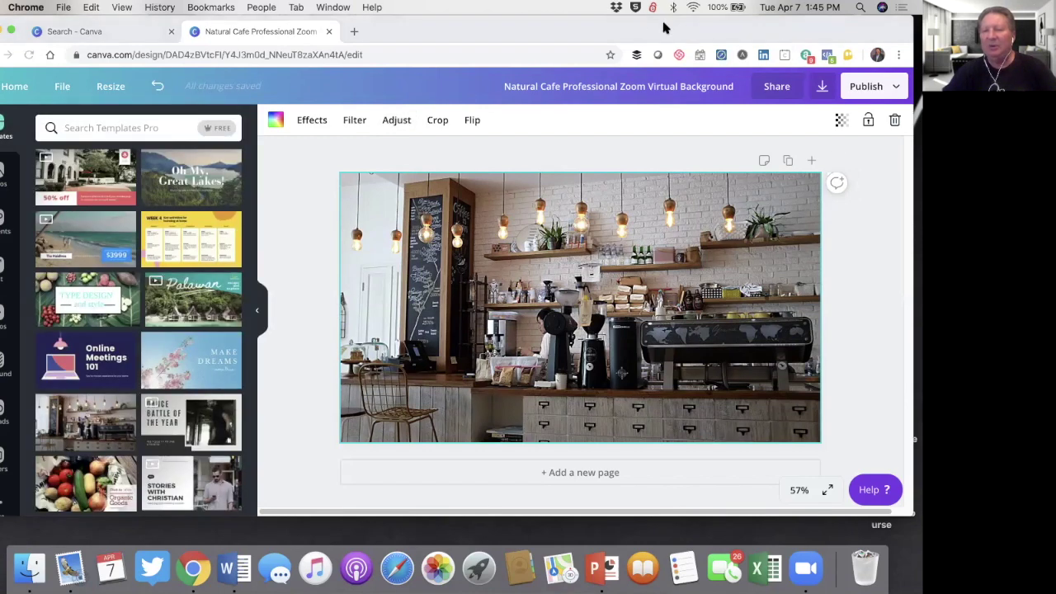
# - Download the cafe background design as a PNG at 1280 x 720 px
pyautogui.click(821, 86)
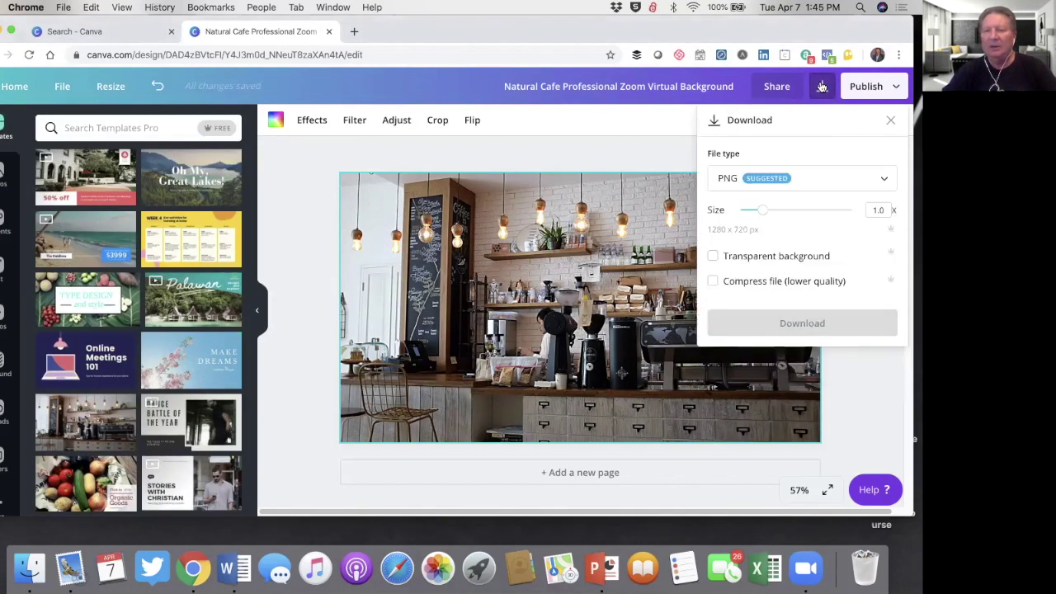
pyautogui.click(820, 325)
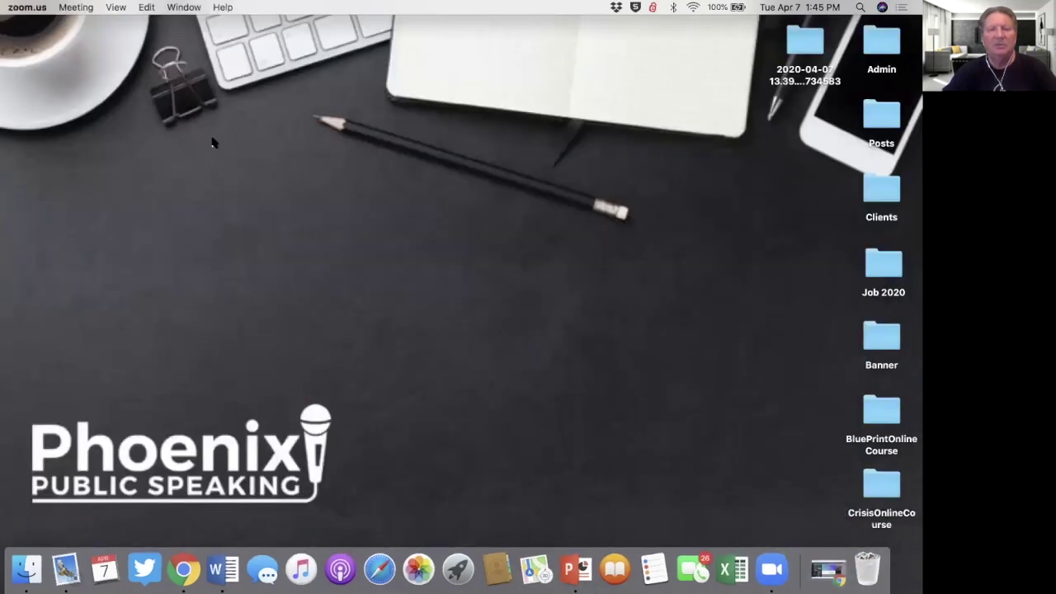
# - In Zoom's virtual background settings, add the downloaded Natural Cafe PNG as a new background image
pyautogui.click(34, 7)
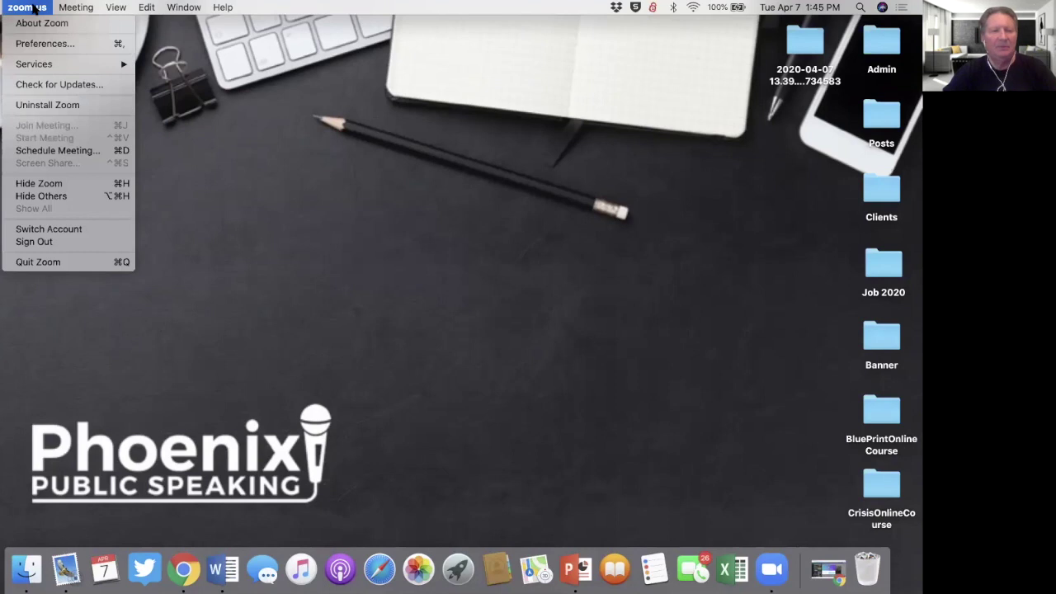
pyautogui.click(45, 44)
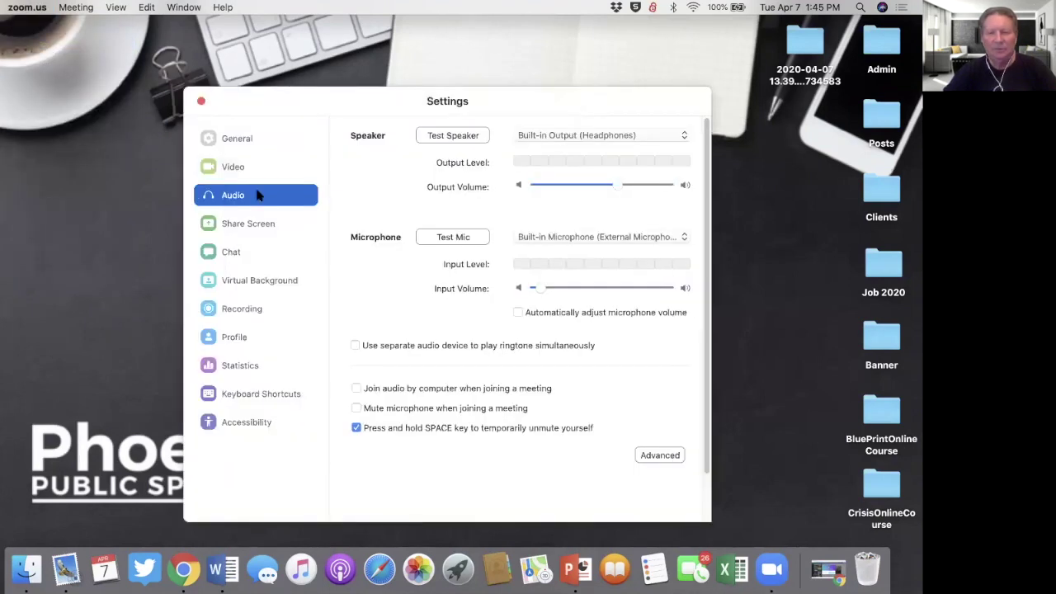
pyautogui.click(267, 281)
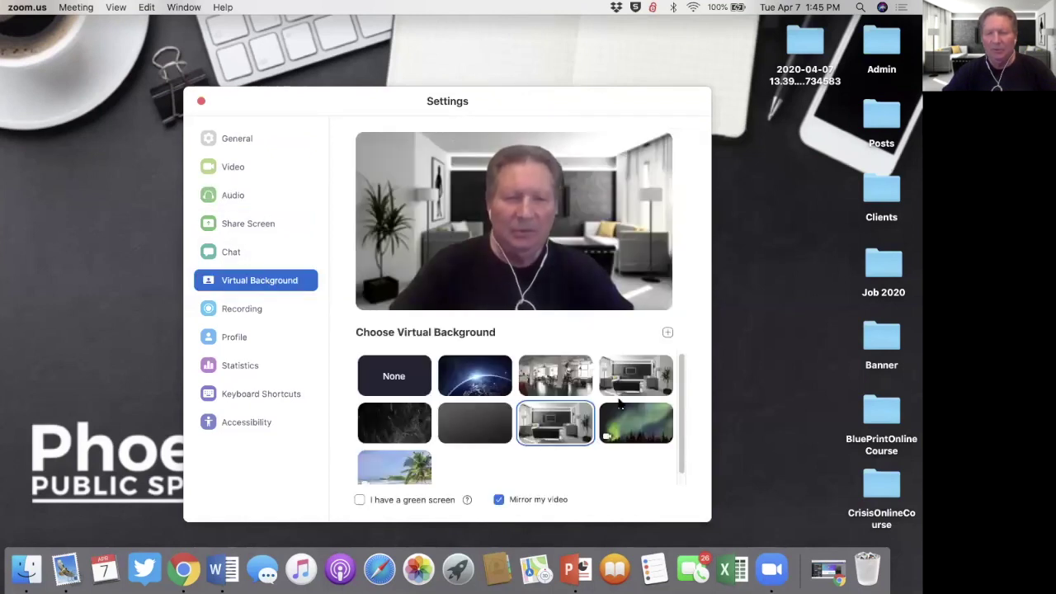
pyautogui.click(667, 333)
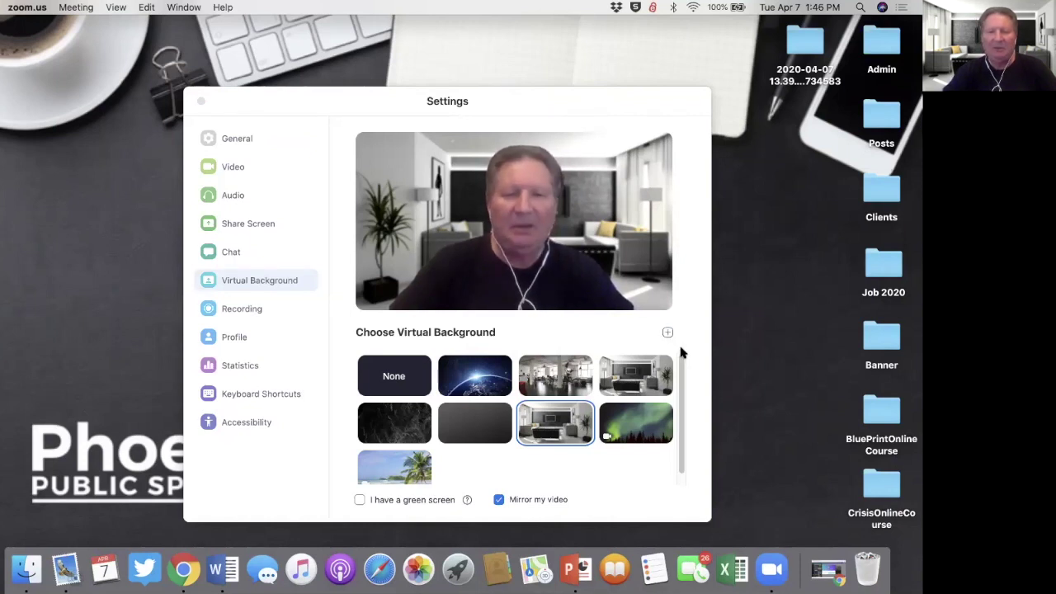
pyautogui.press('Escape')
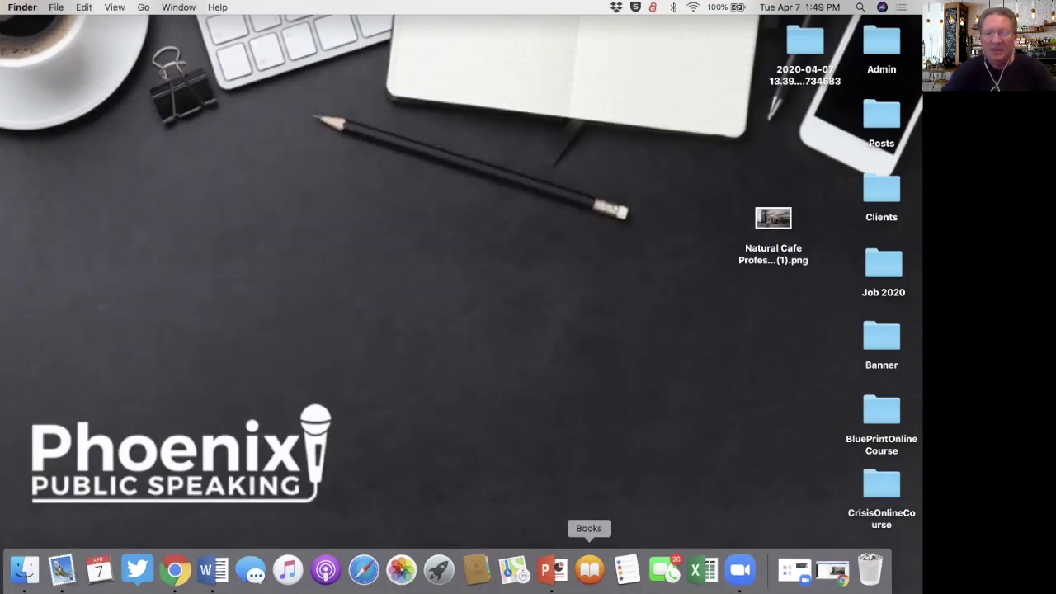
# - Switch to PowerPoint, create a blank presentation and place the Natural Cafe PNG from the desktop on the first slide
pyautogui.click(551, 569)
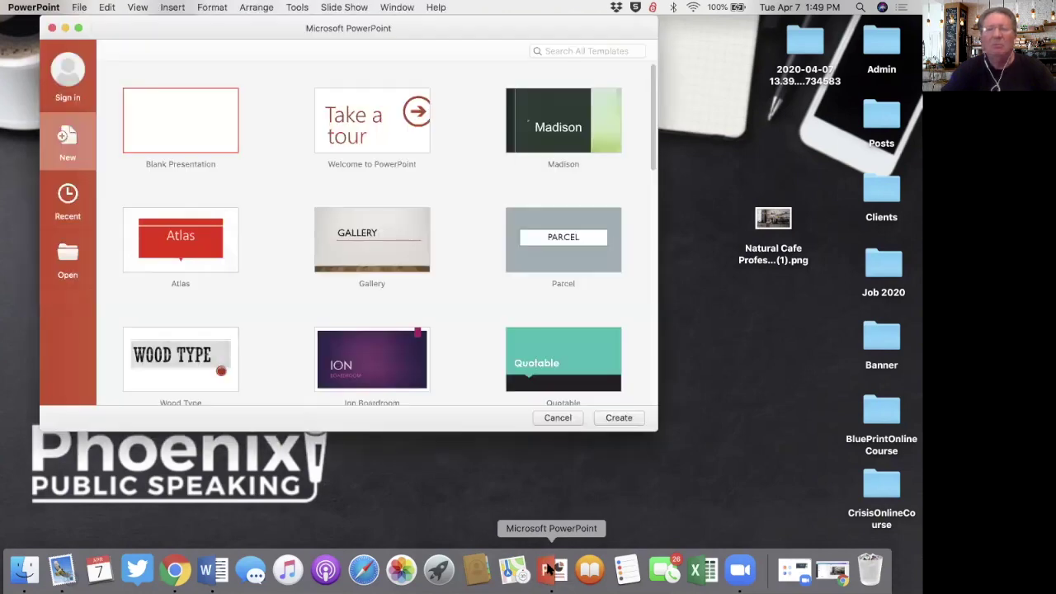
pyautogui.doubleClick(199, 134)
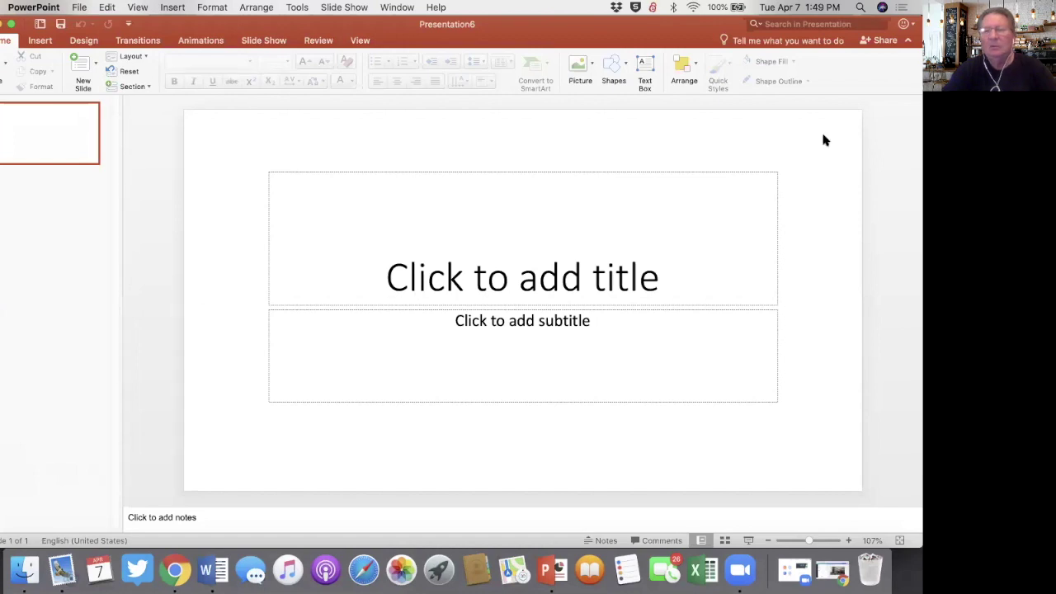
pyautogui.moveTo(555, 34); pyautogui.dragTo(373, 33)
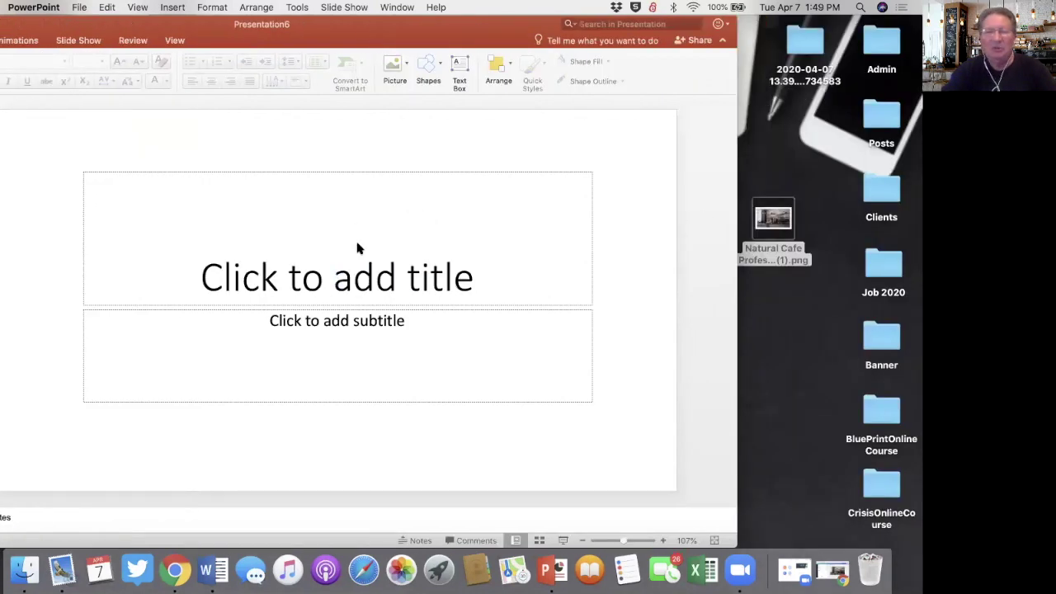
pyautogui.press('super+v')
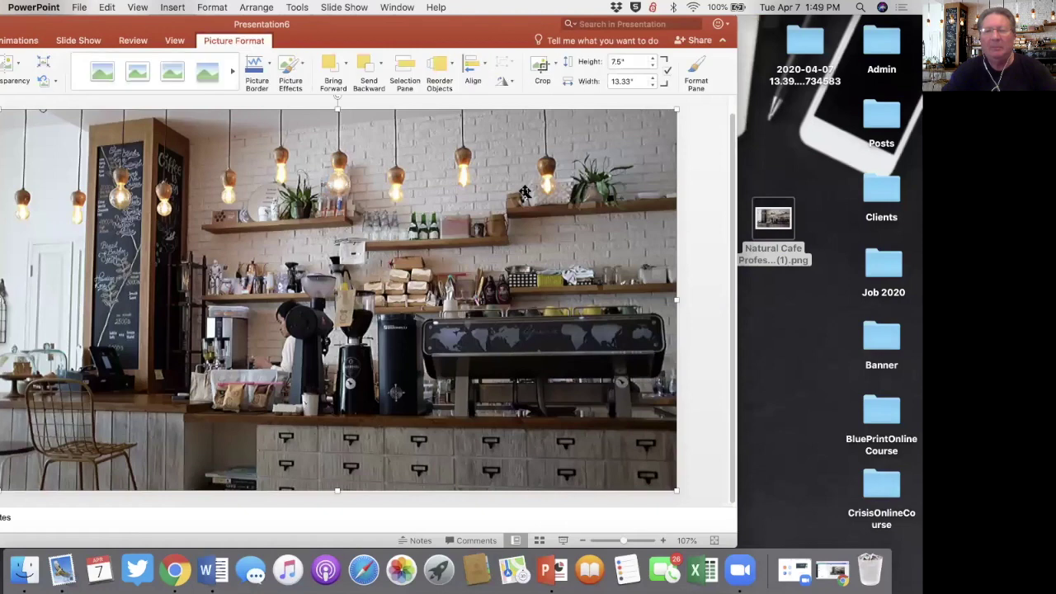
# - Soften the cafe picture by setting its sharpness to -44% in the picture corrections
pyautogui.doubleClick(445, 214)
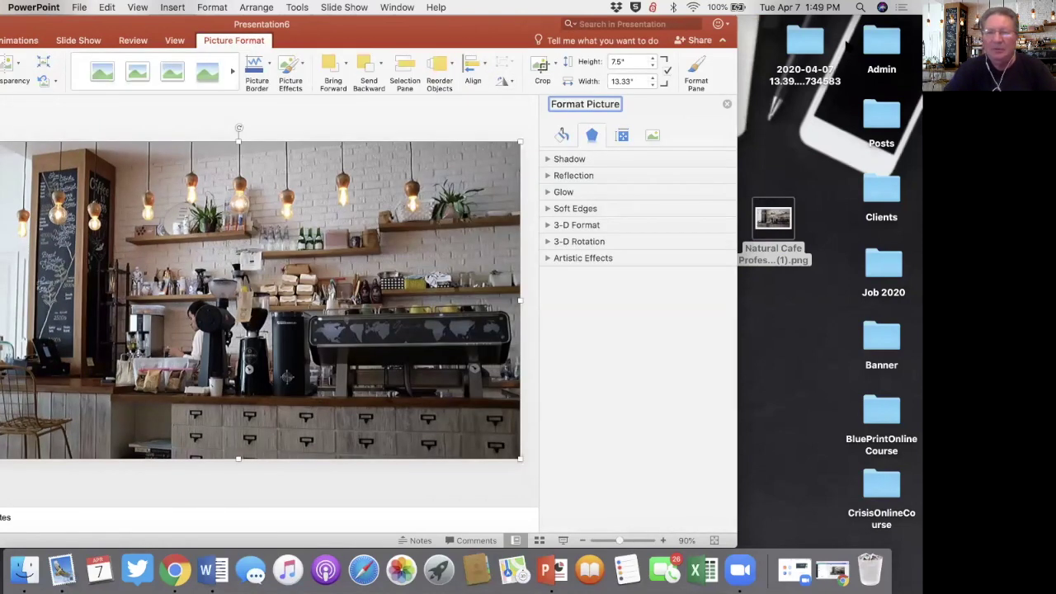
pyautogui.click(653, 135)
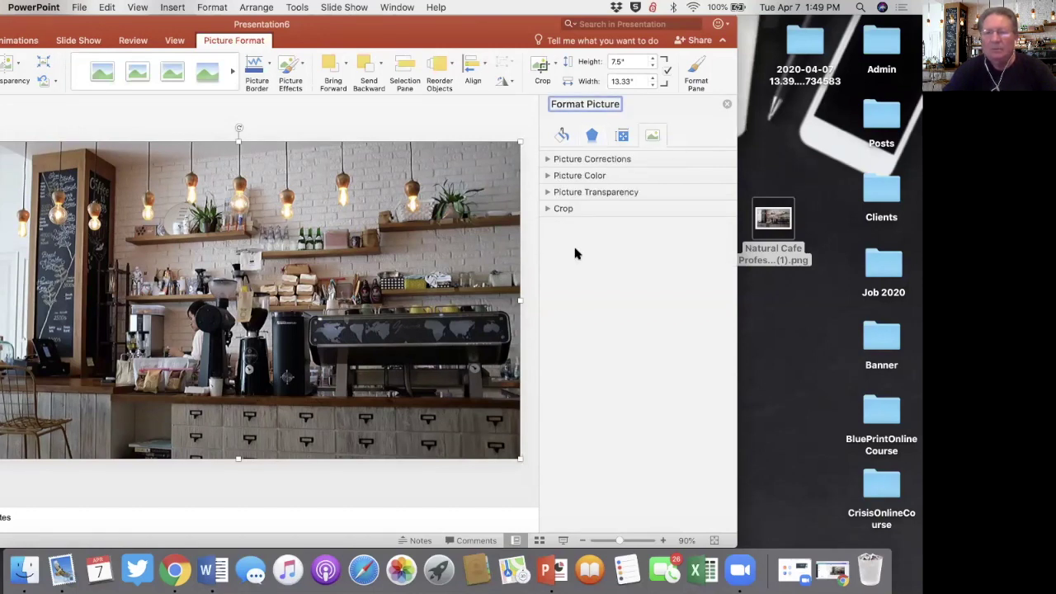
pyautogui.click(546, 161)
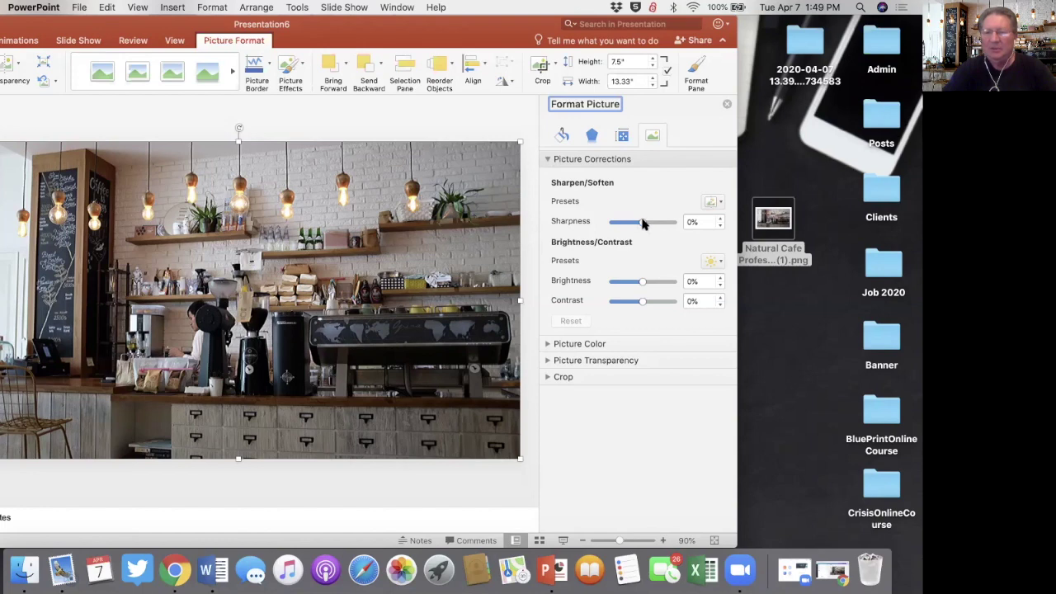
pyautogui.moveTo(642, 223); pyautogui.dragTo(629, 224)
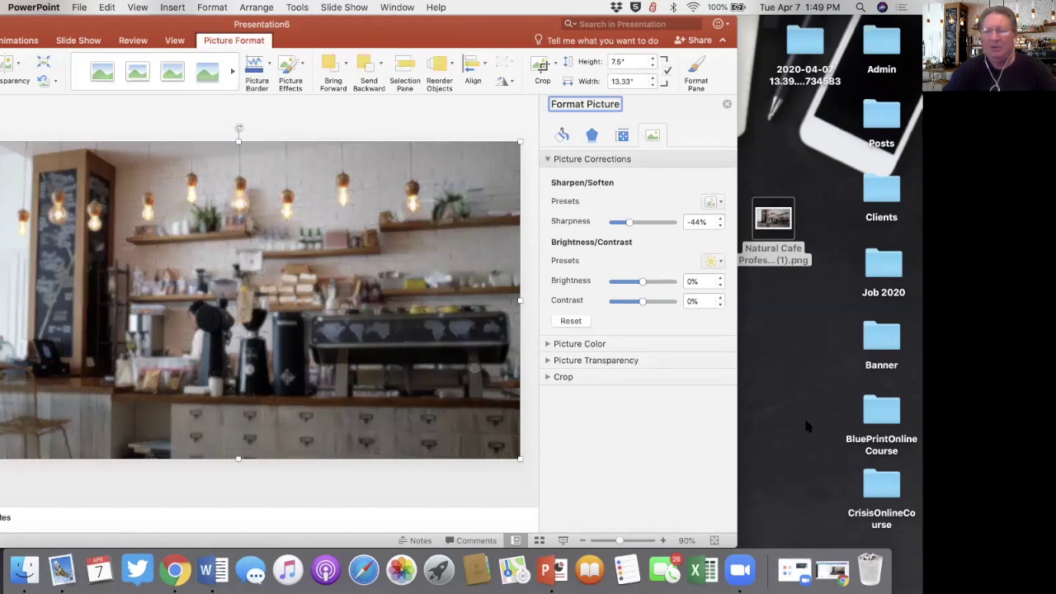
# - Save the softened cafe picture to the Desktop as a PNG named room
pyautogui.rightClick(333, 247)
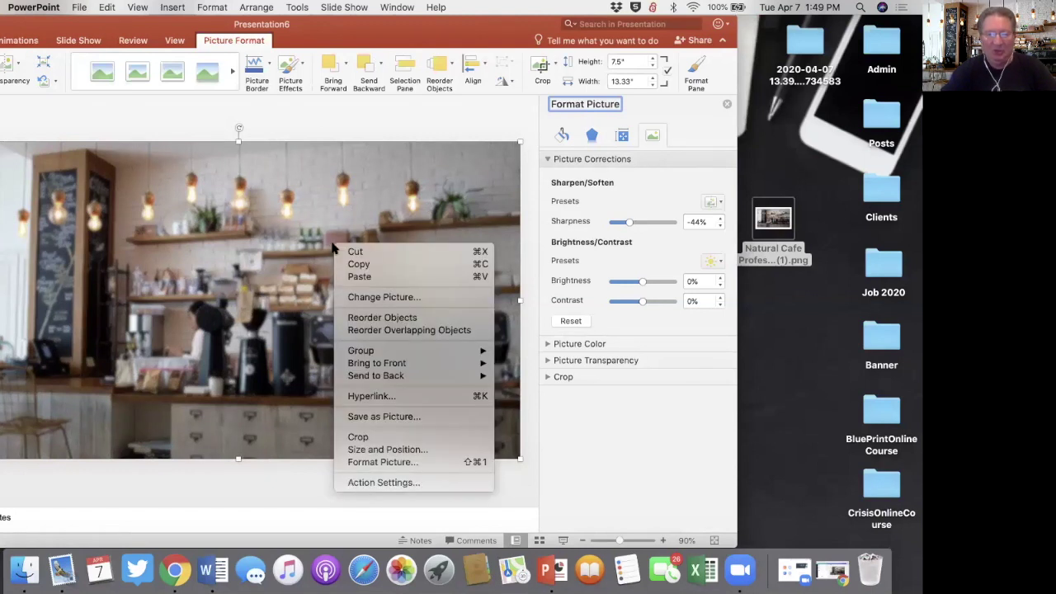
pyautogui.click(441, 419)
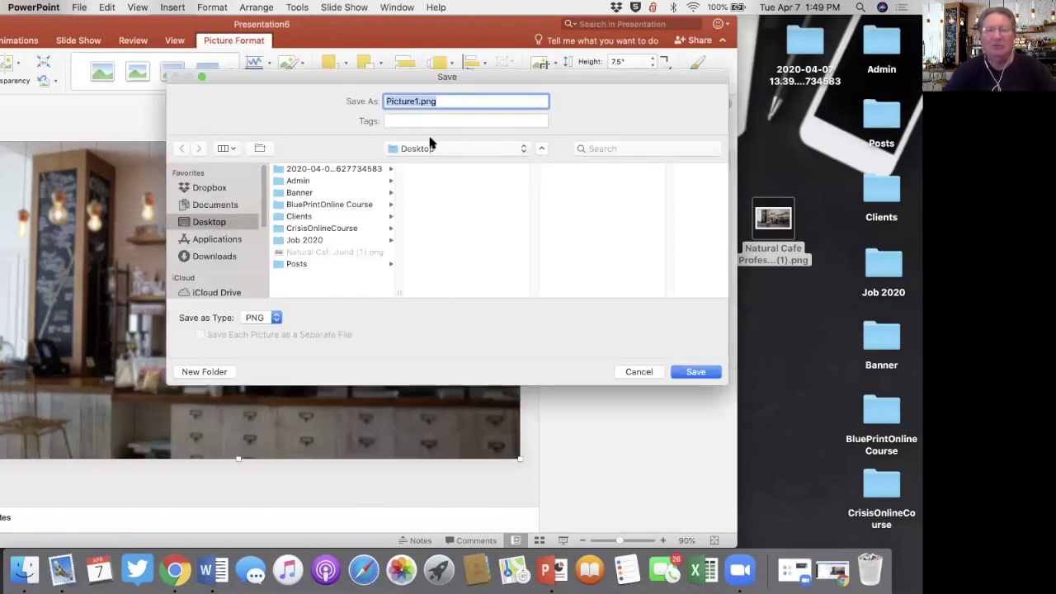
pyautogui.click(416, 101)
pyautogui.moveTo(417, 101); pyautogui.dragTo(311, 87)
pyautogui.write('room')
pyautogui.click(695, 371)
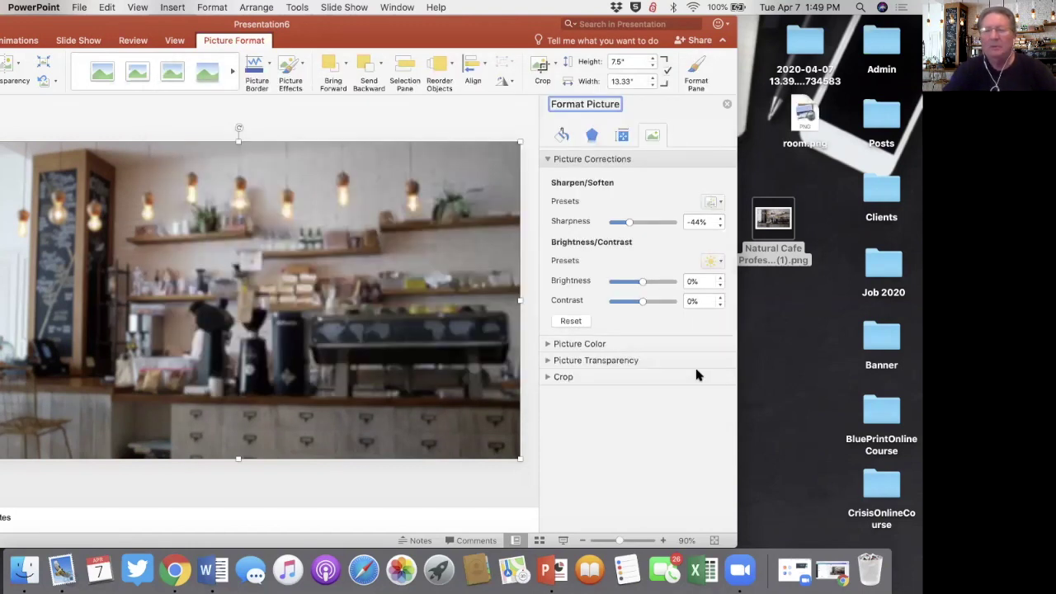
# - Close the presentation without saving its changes
pyautogui.moveTo(146, 25); pyautogui.dragTo(383, 31)
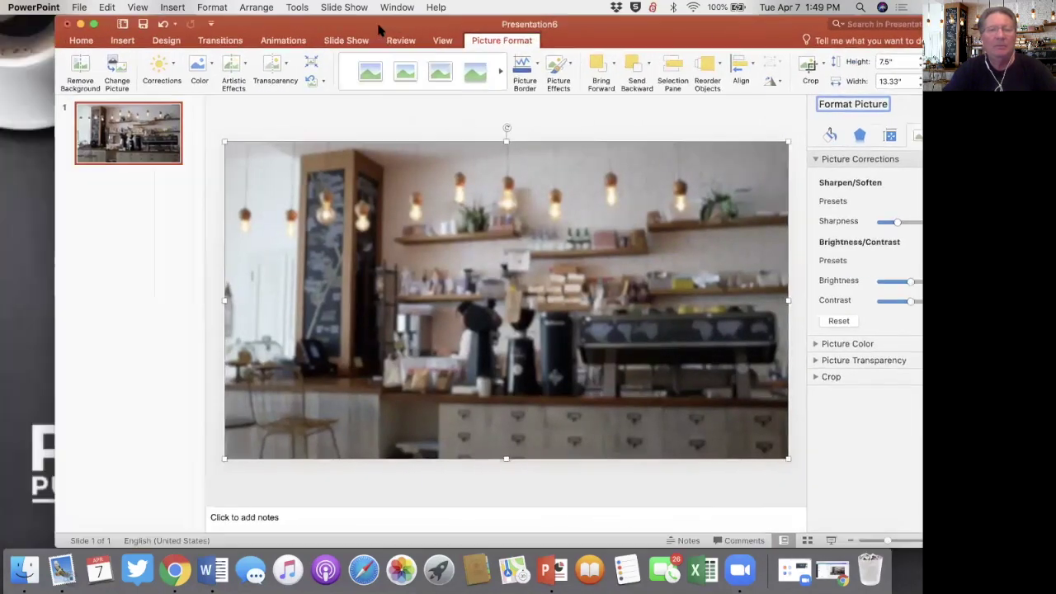
pyautogui.click(67, 24)
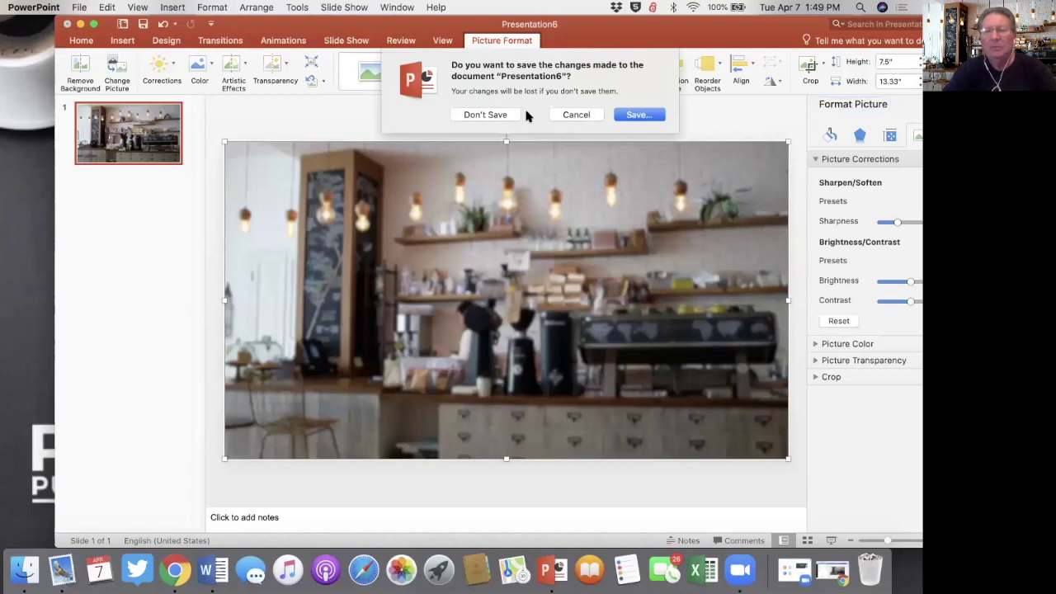
pyautogui.click(491, 115)
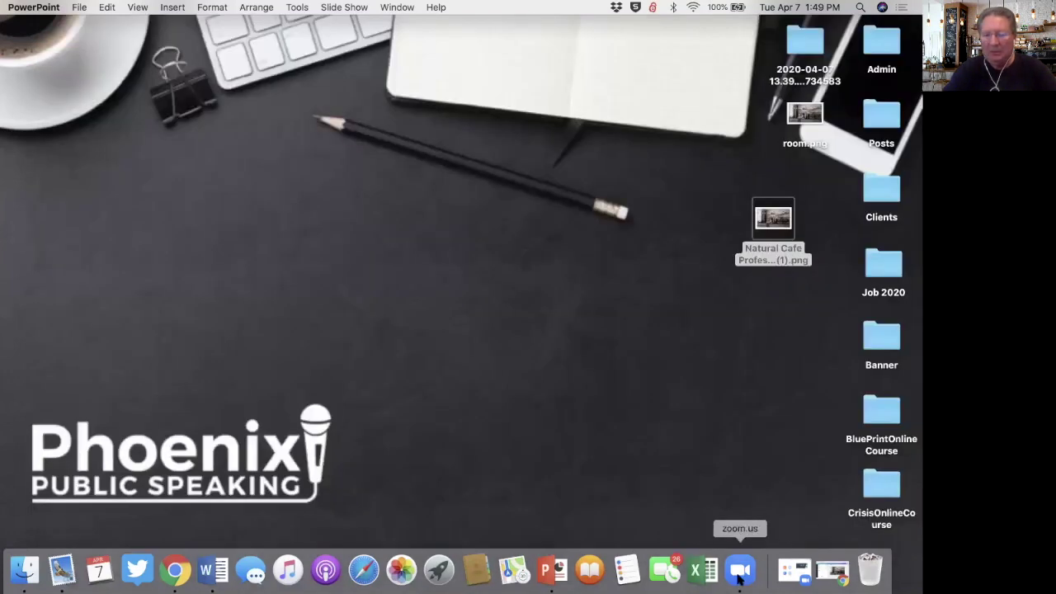
# - Switch to Zoom and add room.png from the Desktop as a new virtual background in the settings
pyautogui.click(742, 574)
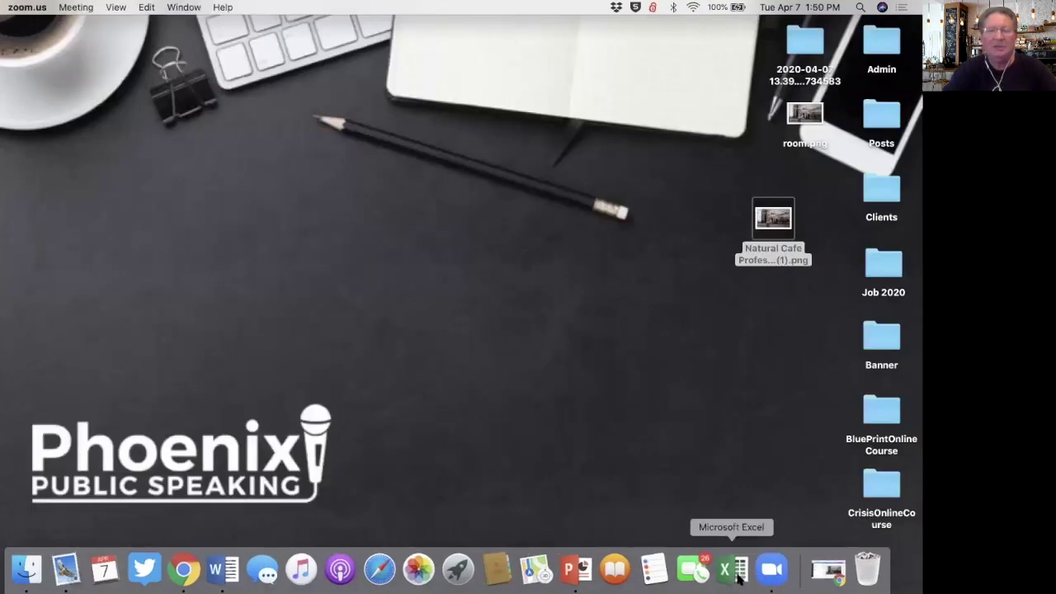
pyautogui.click(40, 7)
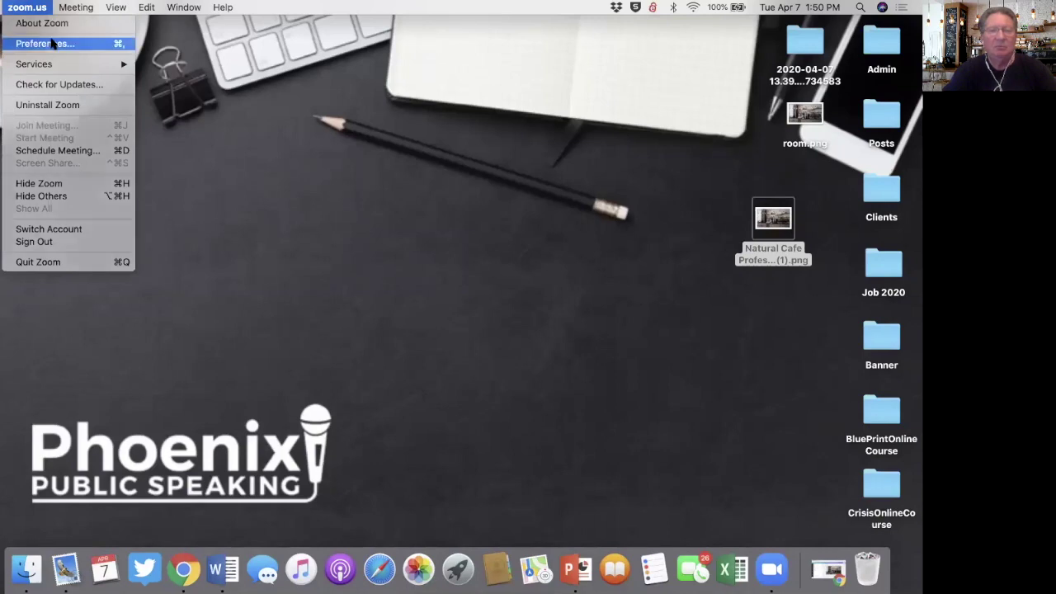
pyautogui.click(51, 43)
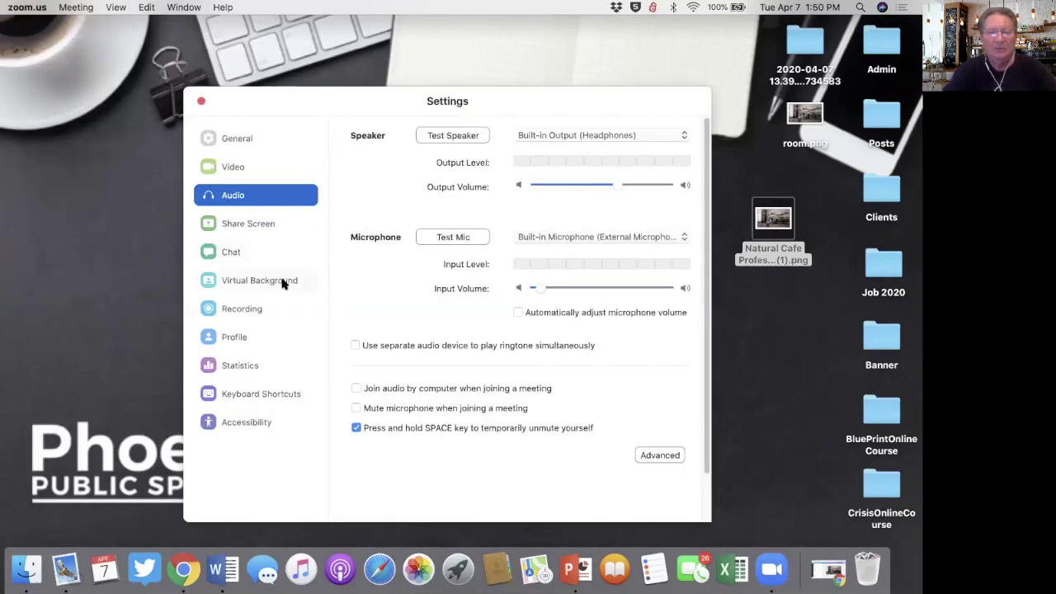
pyautogui.click(279, 284)
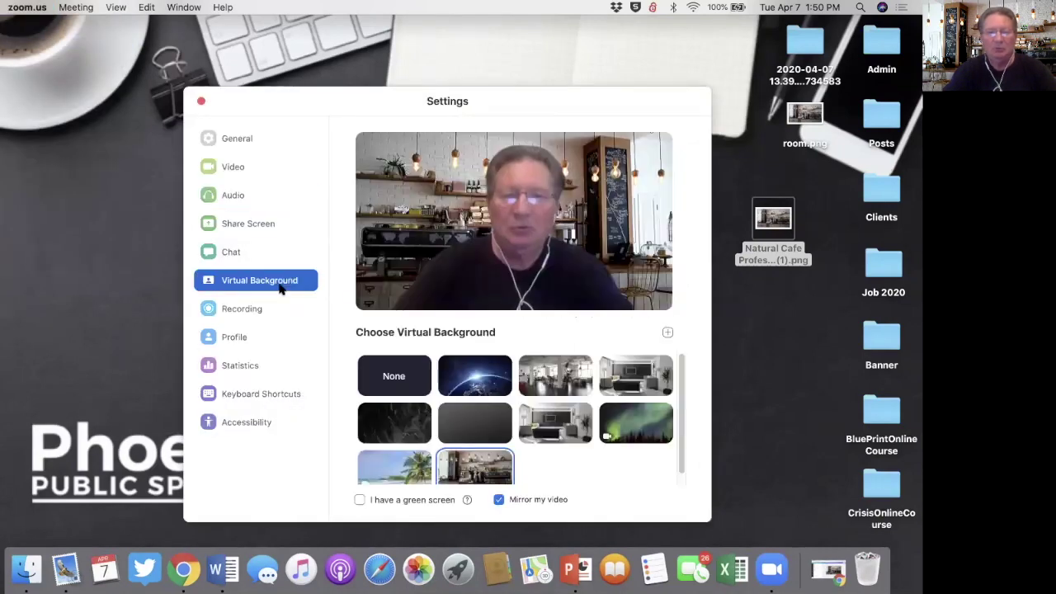
pyautogui.click(668, 331)
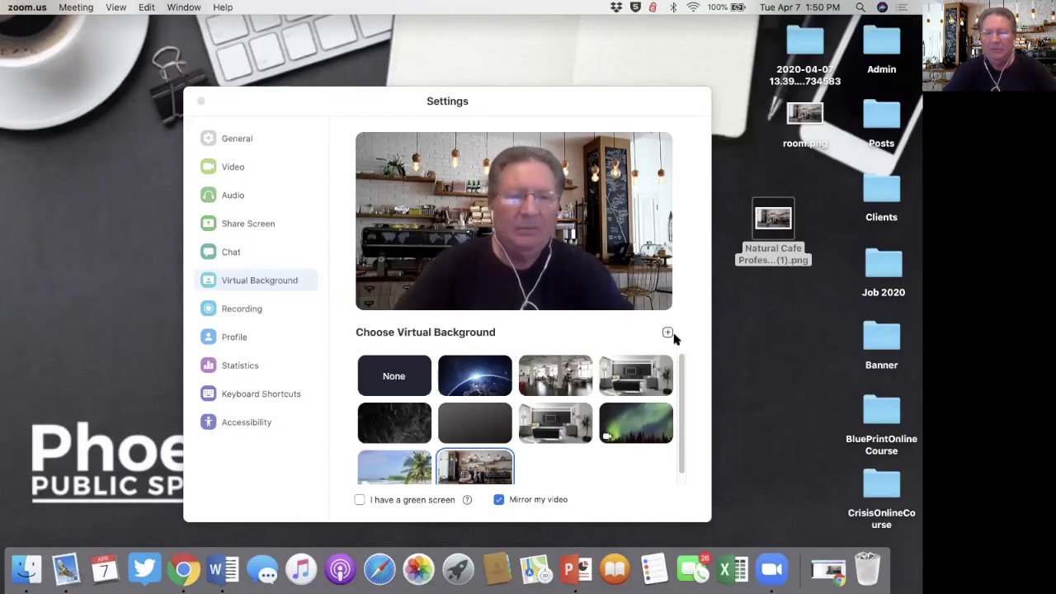
pyautogui.click(340, 231)
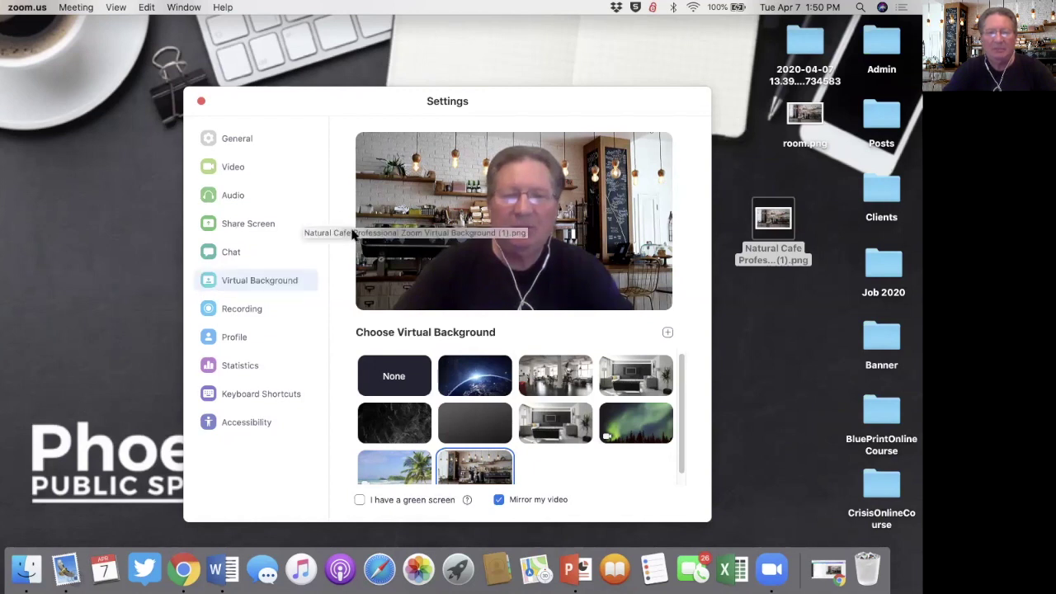
pyautogui.moveTo(353, 233); pyautogui.dragTo(354, 234)
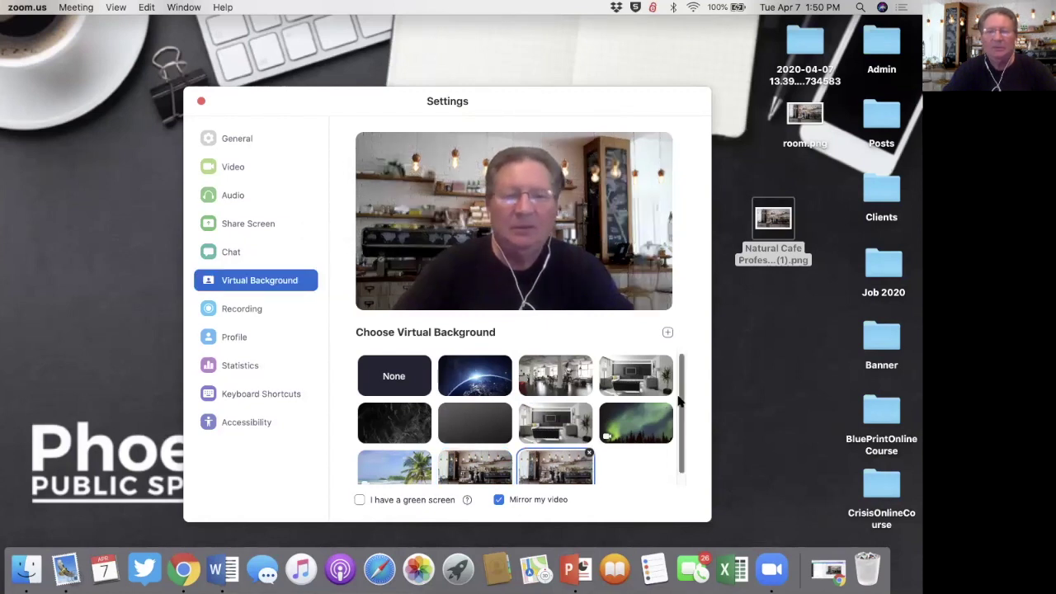
pyautogui.moveTo(636, 361)
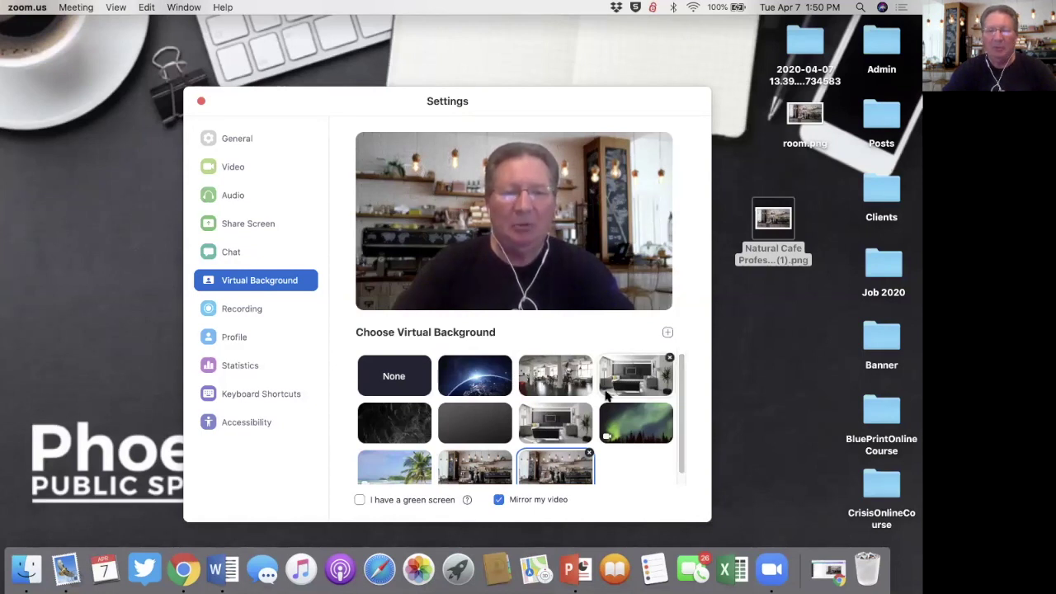